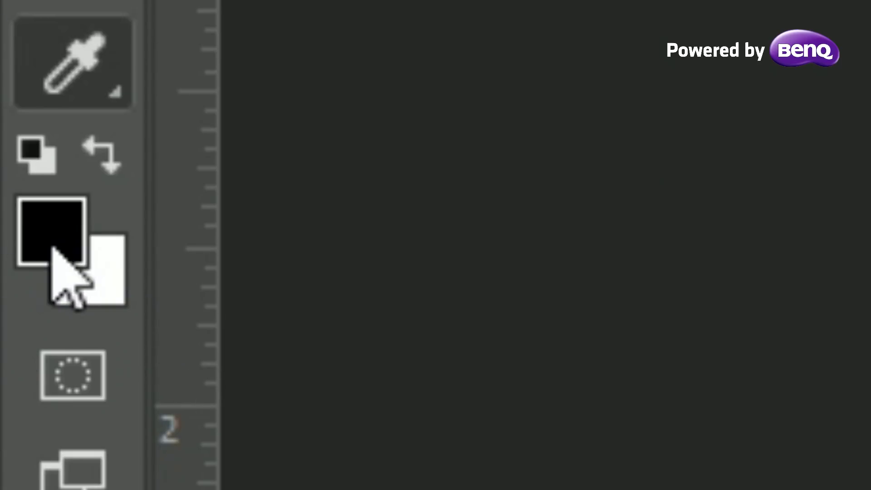
Set the foreground colour to black (000000) and the background colour to white (ffffff)
click(53, 249)
drag(360, 138, 447, 414)
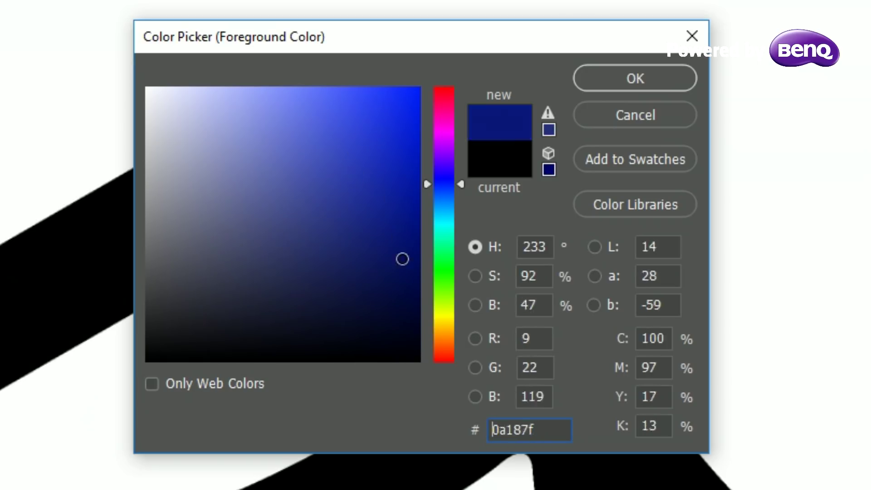
click(633, 83)
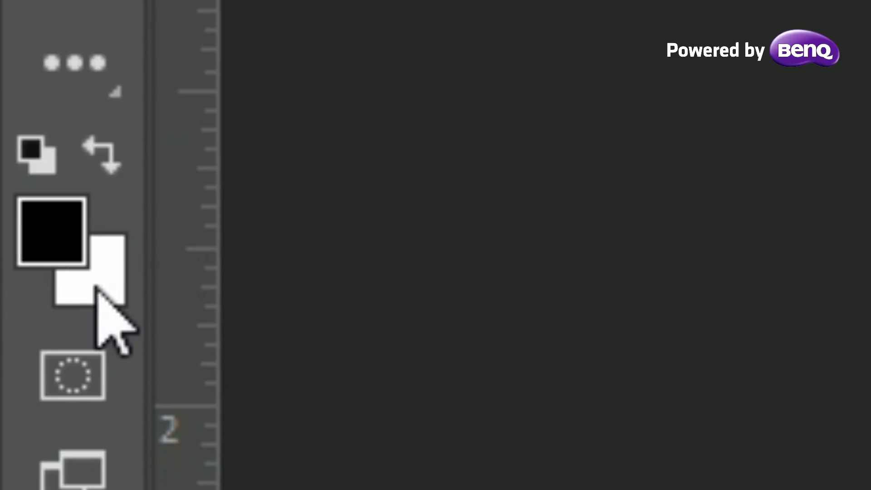
click(115, 294)
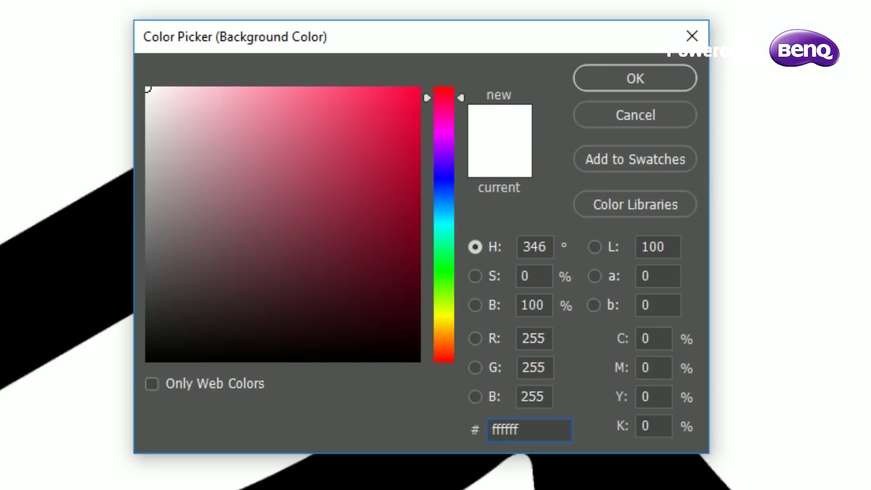
click(654, 89)
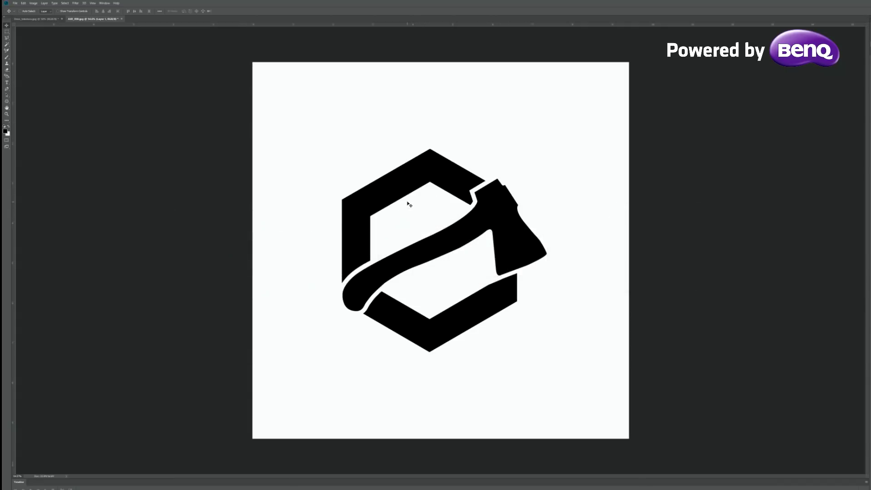
Drag the logo from AXE_BW.jpg into the Drvo_tekstura.jpg document as Layer 1
drag(409, 205, 34, 20)
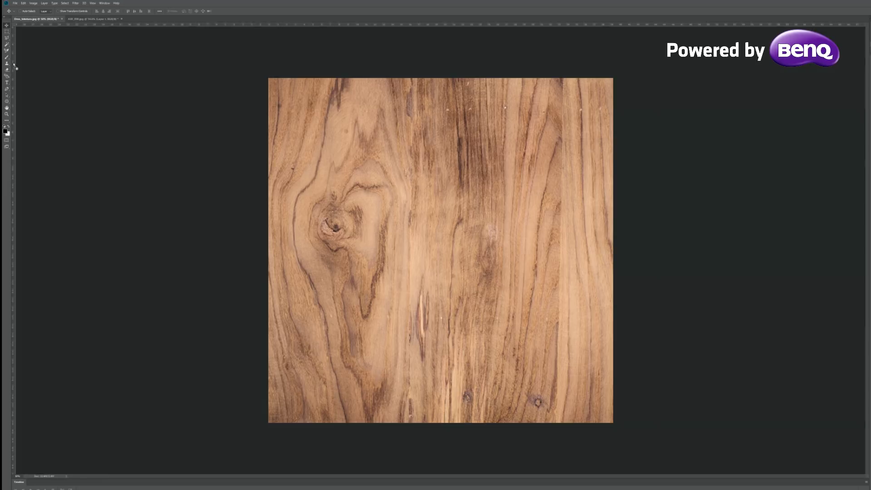
drag(34, 19, 366, 212)
drag(445, 232, 440, 253)
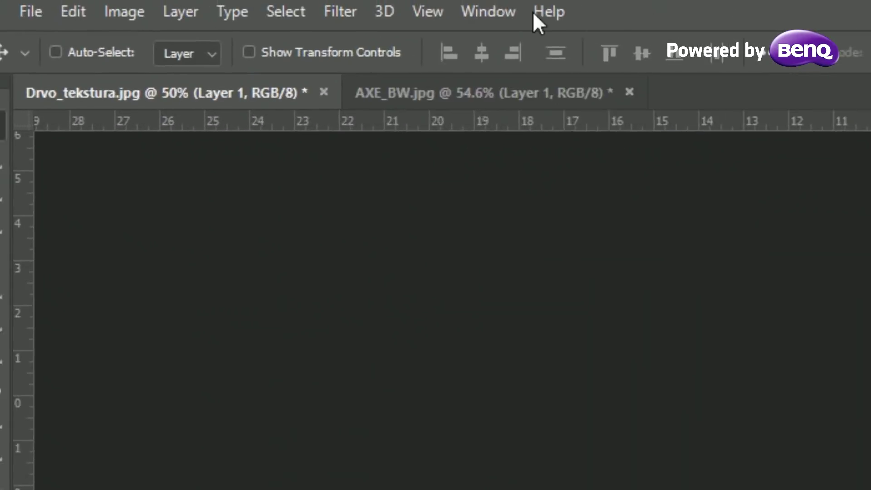
click(314, 18)
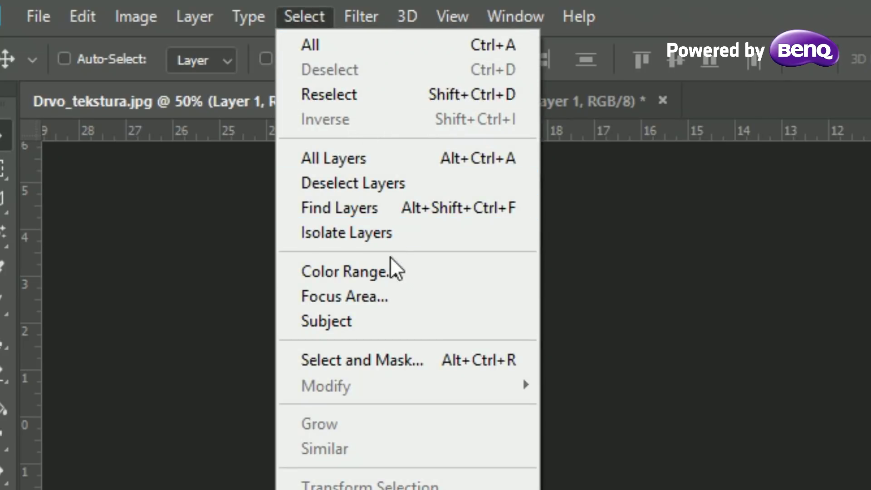
Select the logo's dark areas using Color Range set to Shadows
click(392, 277)
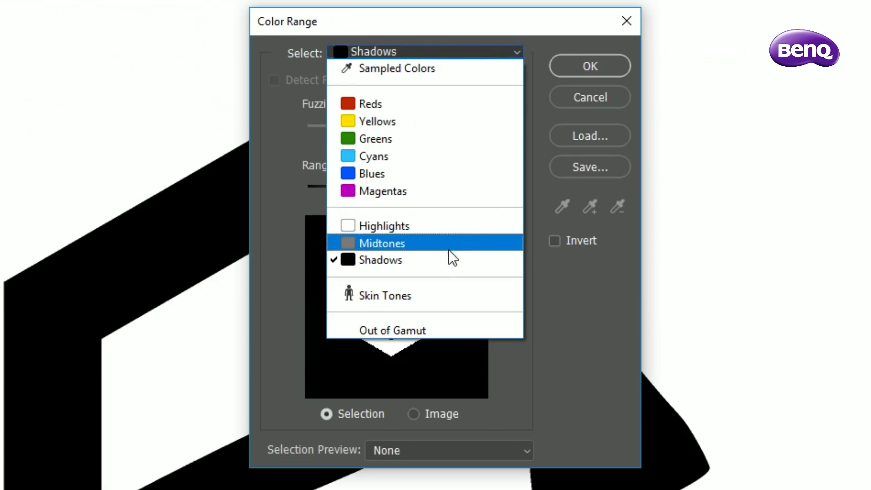
click(444, 257)
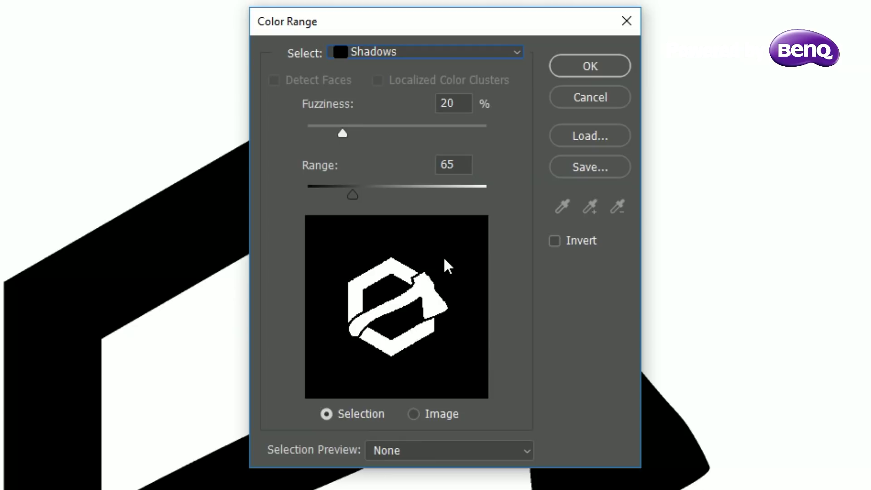
click(574, 66)
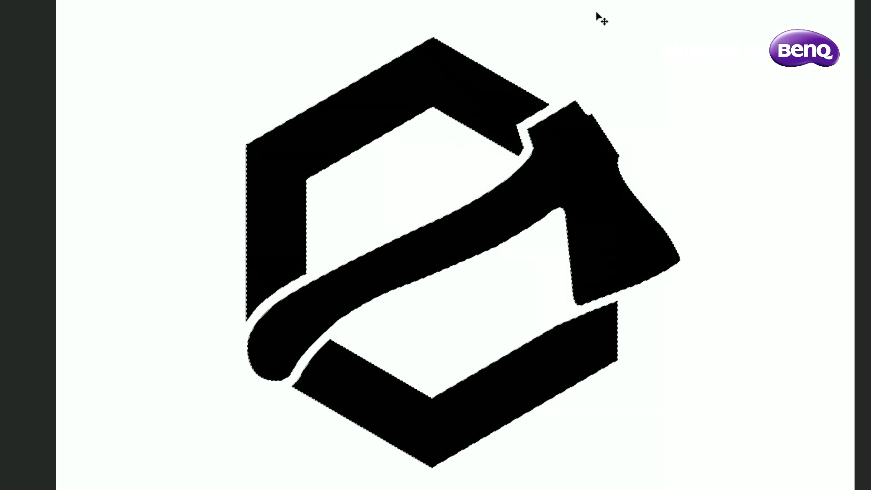
Copy the black logo to Layer 2, move Layer 1 above it, and load Layer 2's shape
key(ctrl+j)
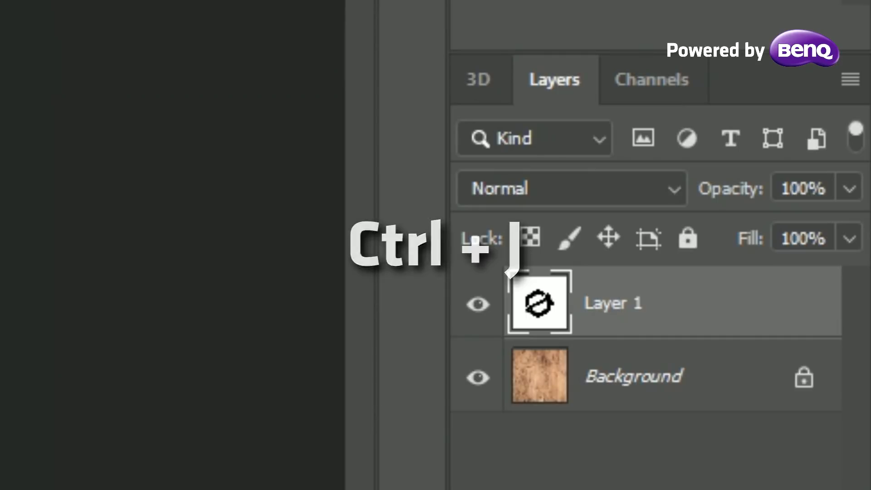
key(ctrl+j)
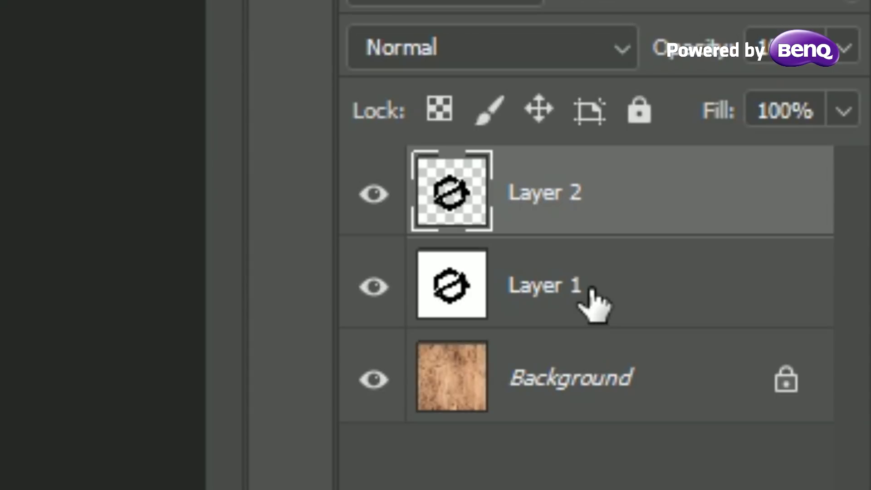
drag(590, 291, 641, 171)
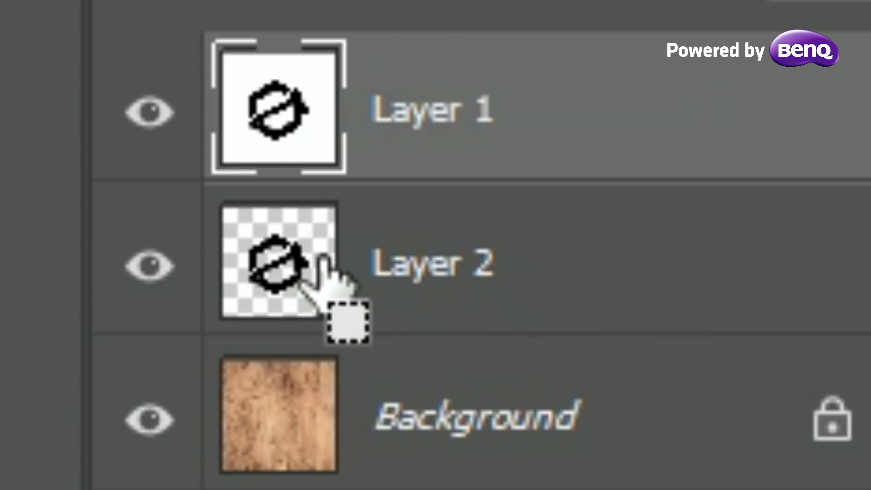
ctrl+click(322, 259)
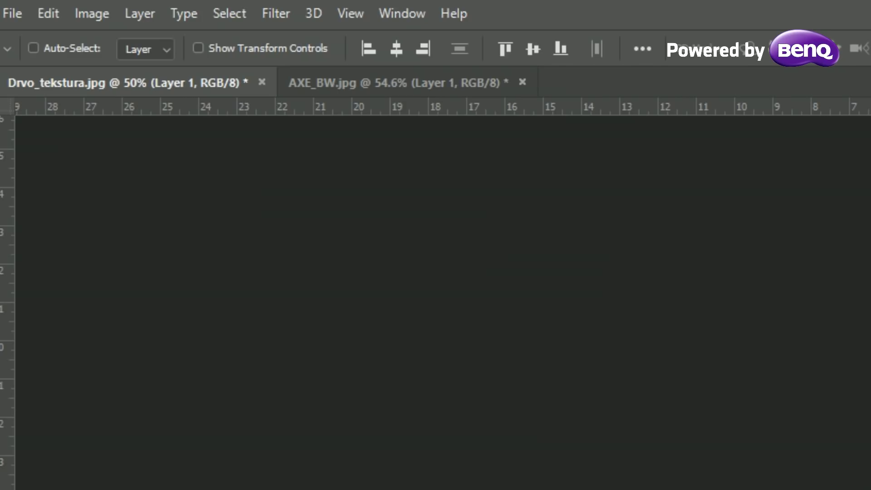
Expand the logo selection by 1 px, fill it with black, then deselect
click(227, 13)
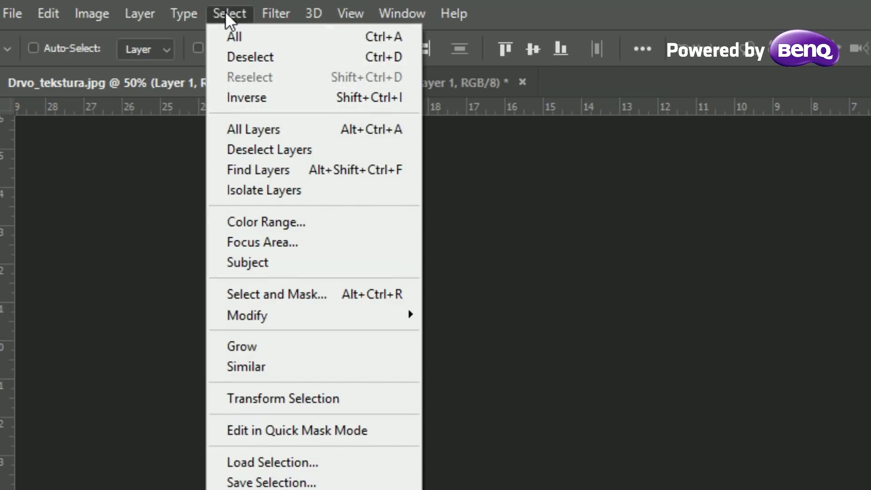
mouse_move(313, 314)
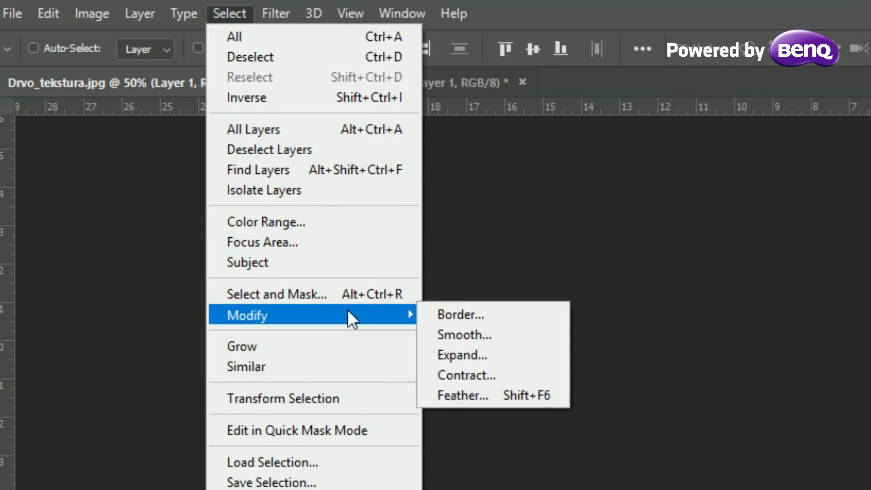
click(496, 354)
text(1)
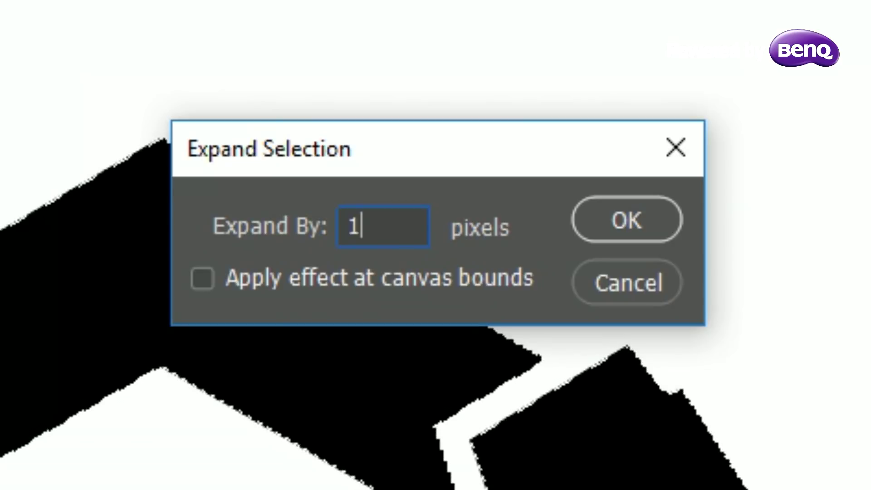
click(646, 220)
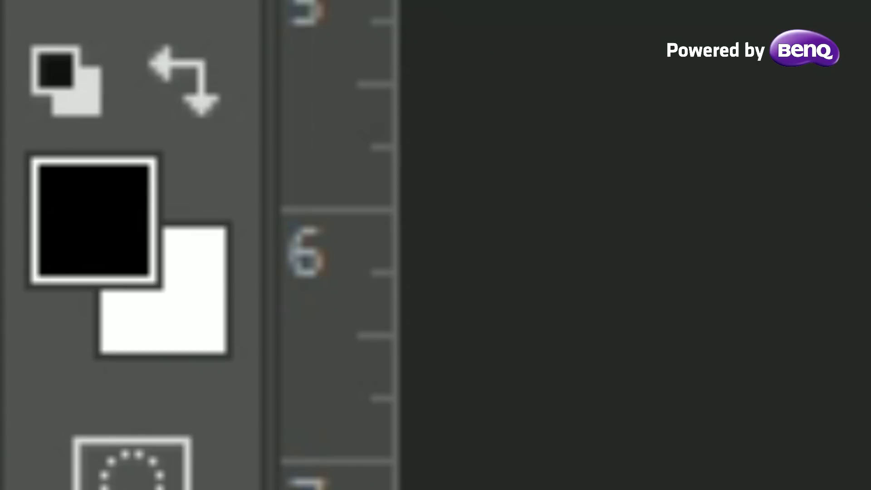
key(alt+Delete)
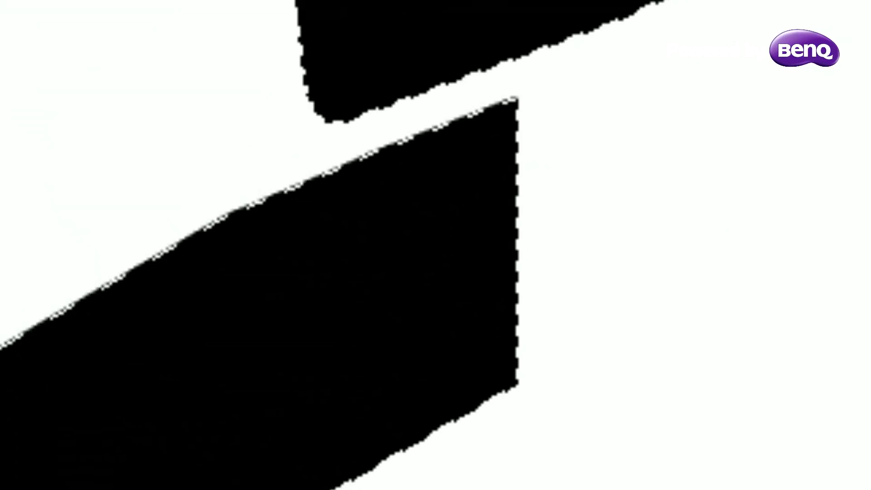
key(ctrl+d)
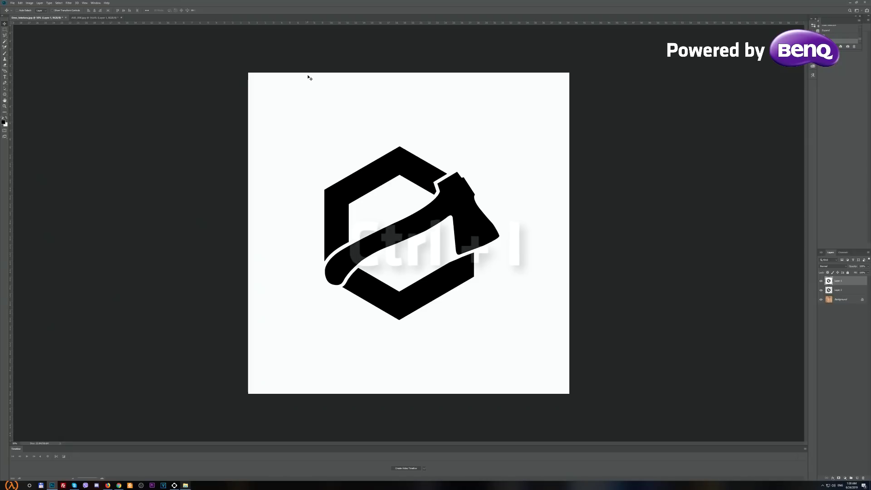
Invert the layer and apply the Wind filter From the Right twice
key(ctrl+i)
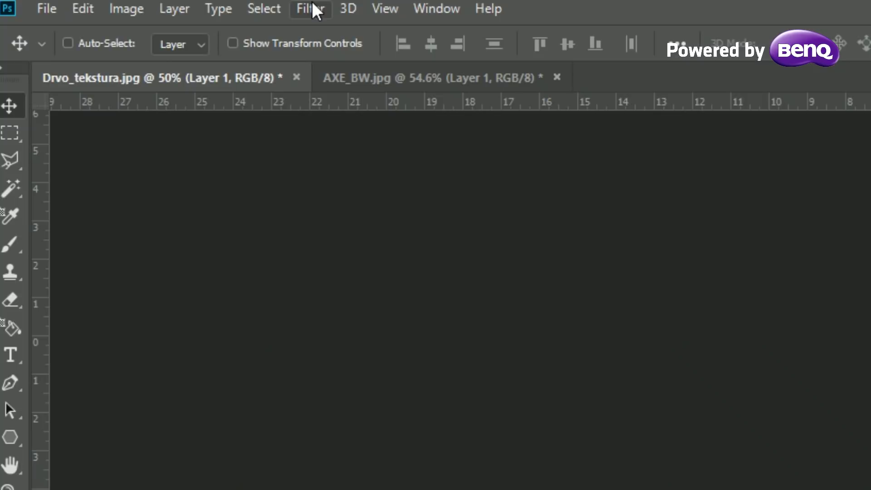
click(69, 3)
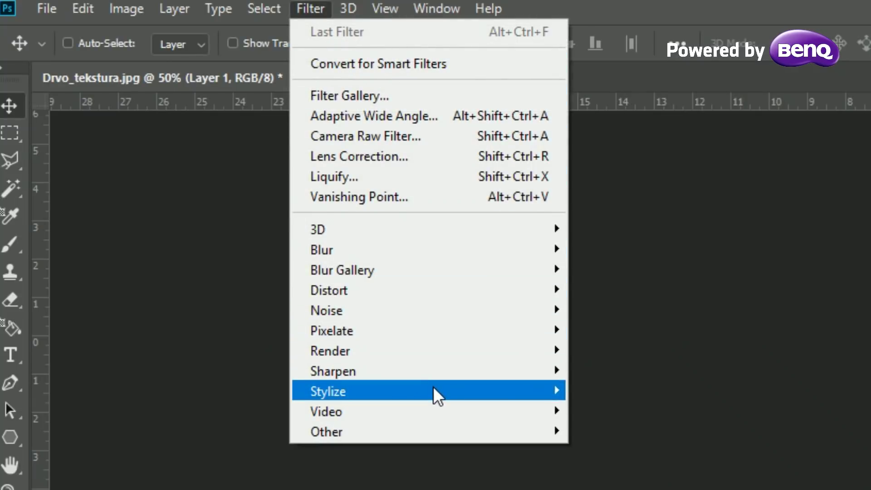
mouse_move(249, 88)
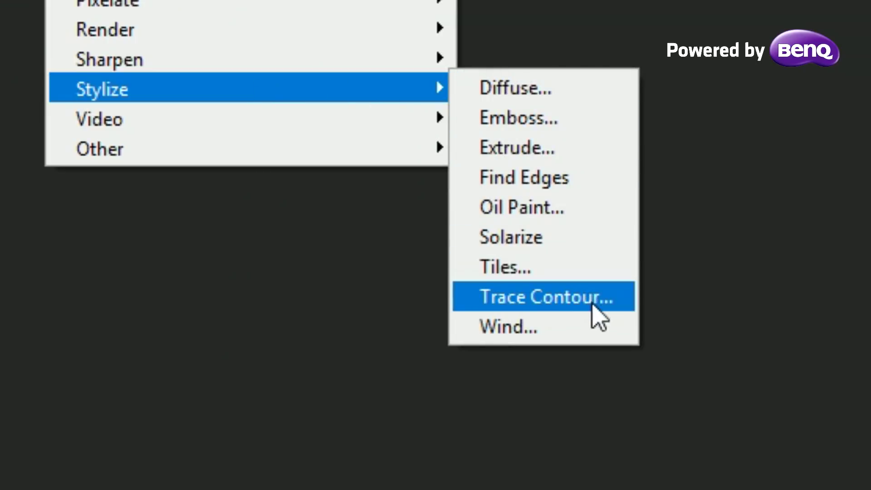
click(598, 325)
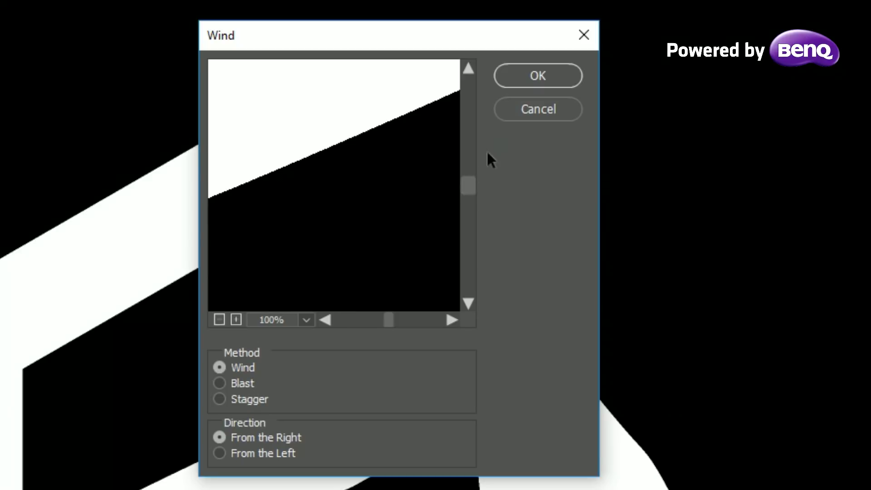
click(550, 72)
key(ctrl+f)
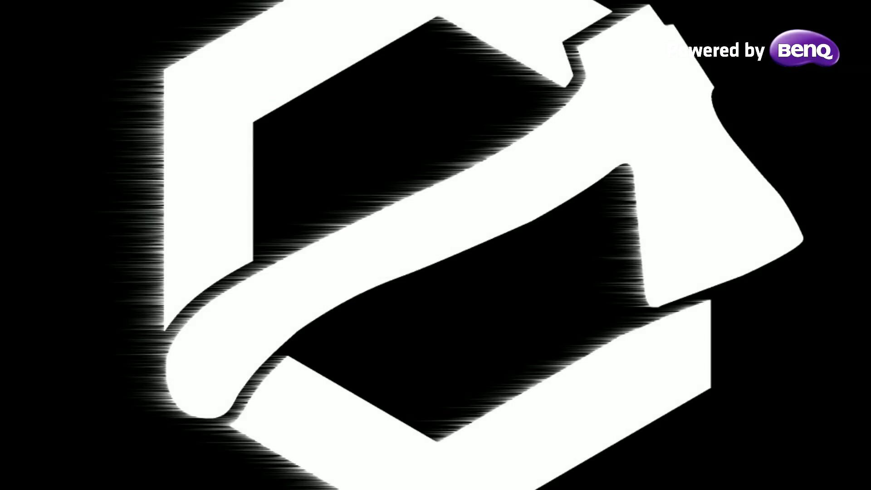
mouse_move(204, 344)
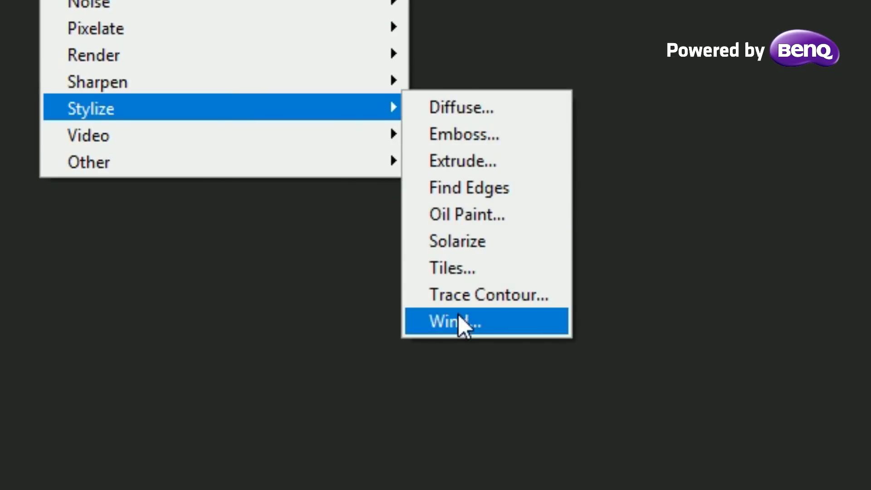
Apply the Wind filter From the Left, then invert the colours again
click(457, 320)
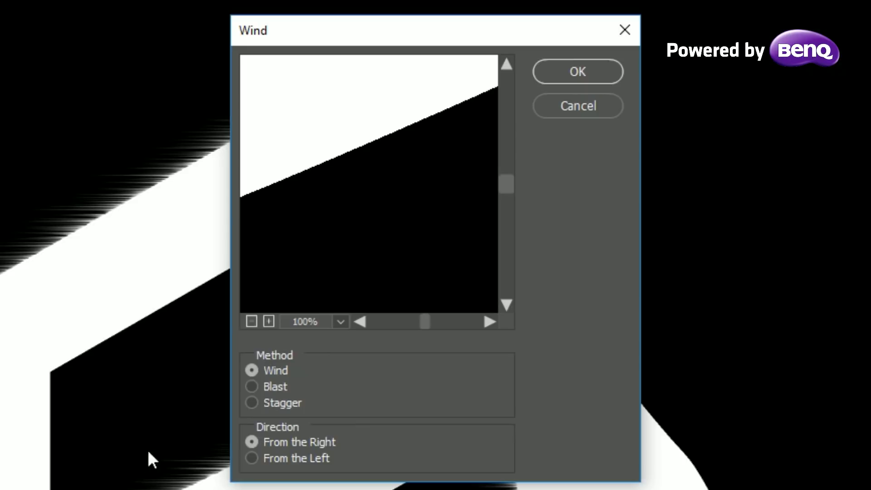
click(290, 458)
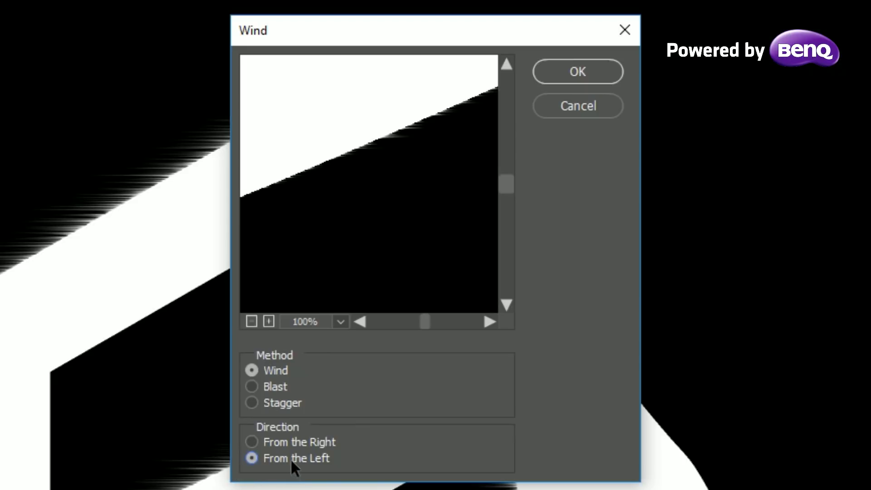
click(592, 69)
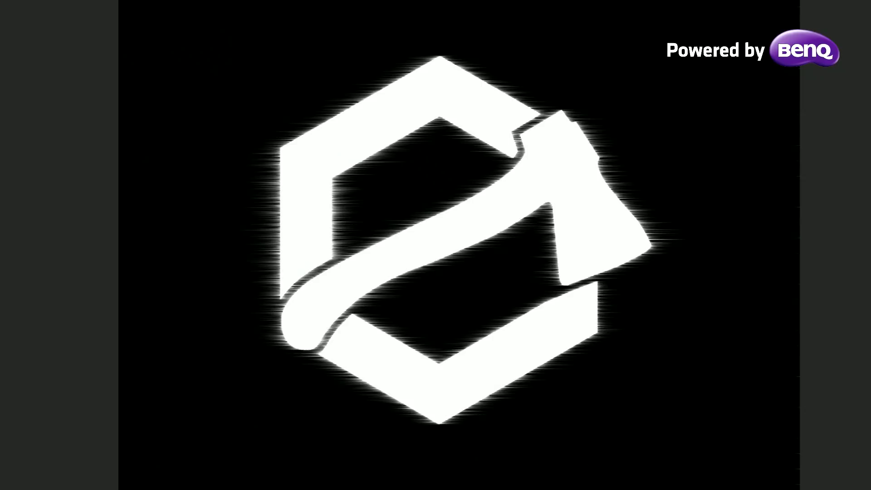
key(ctrl+i)
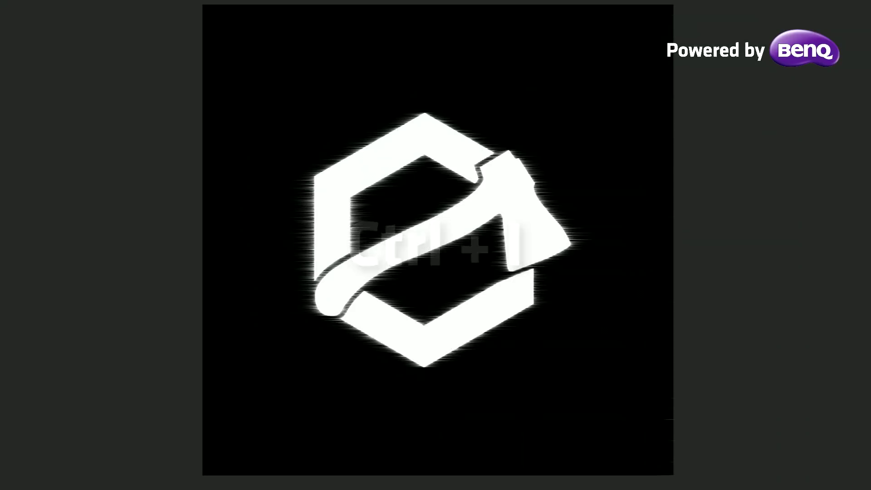
Invert to black on white, apply a 1-pixel Gaussian Blur, and set Levels output black to 72
key(ctrl+i)
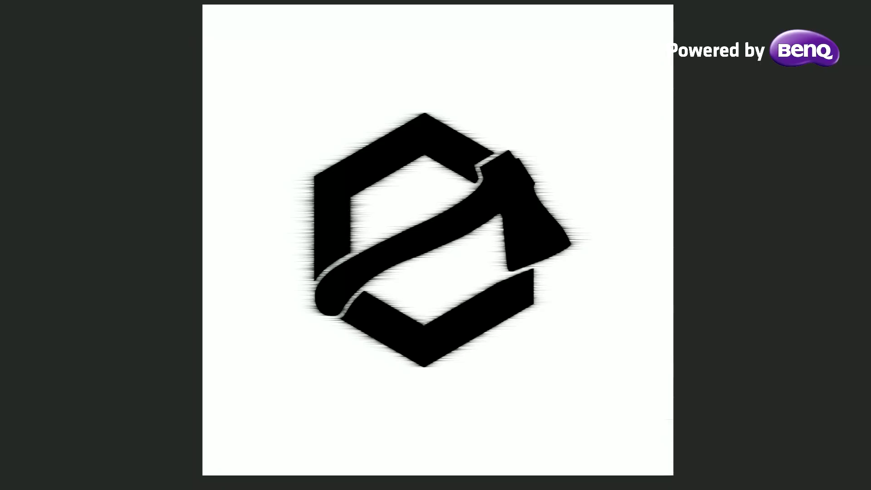
click(313, 9)
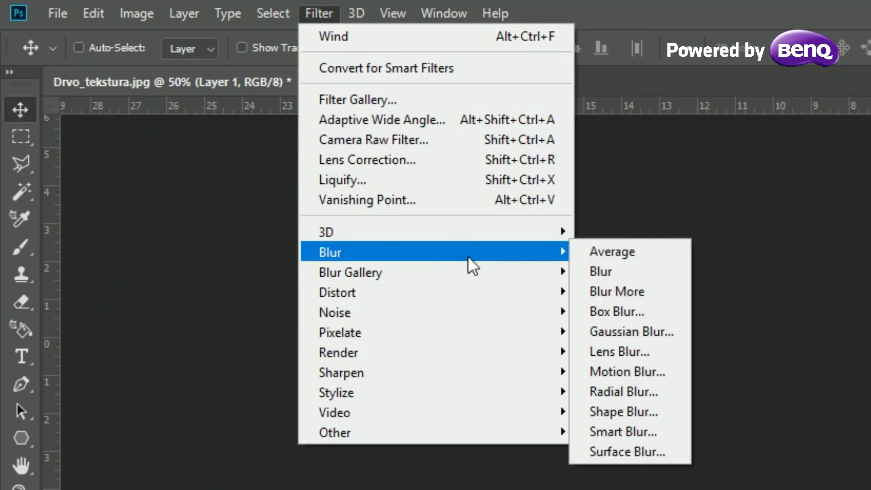
click(643, 333)
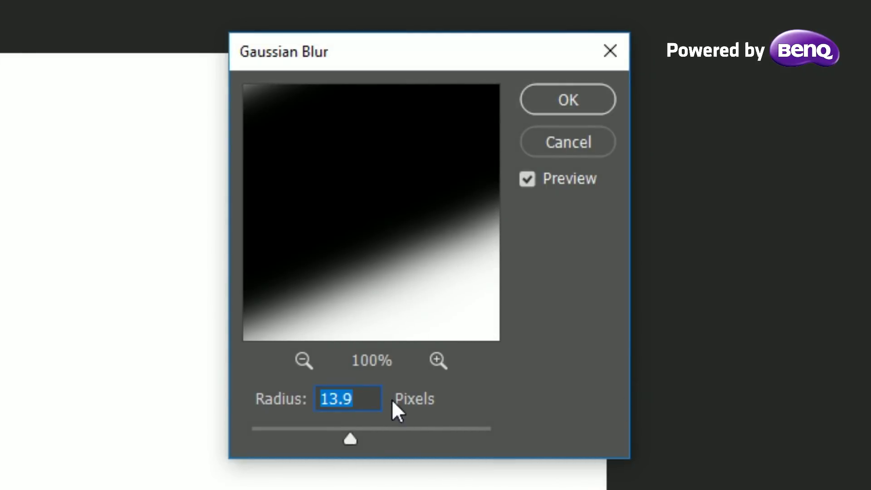
text(1)
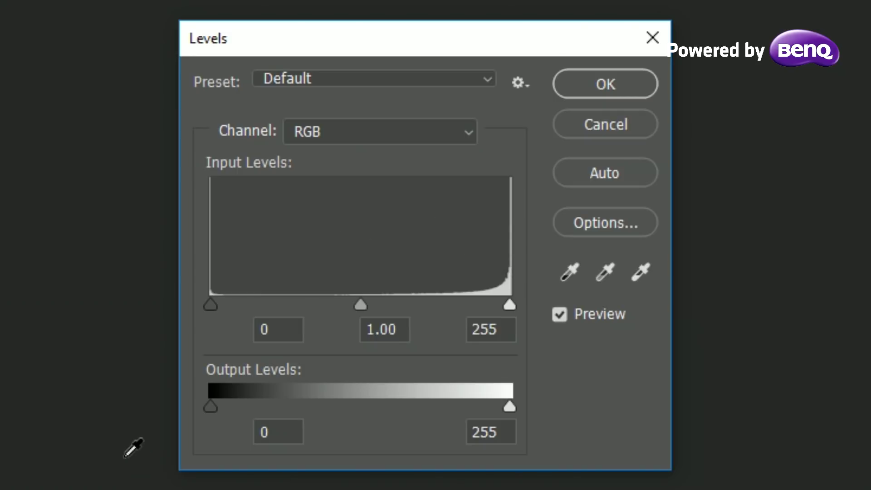
text(72)
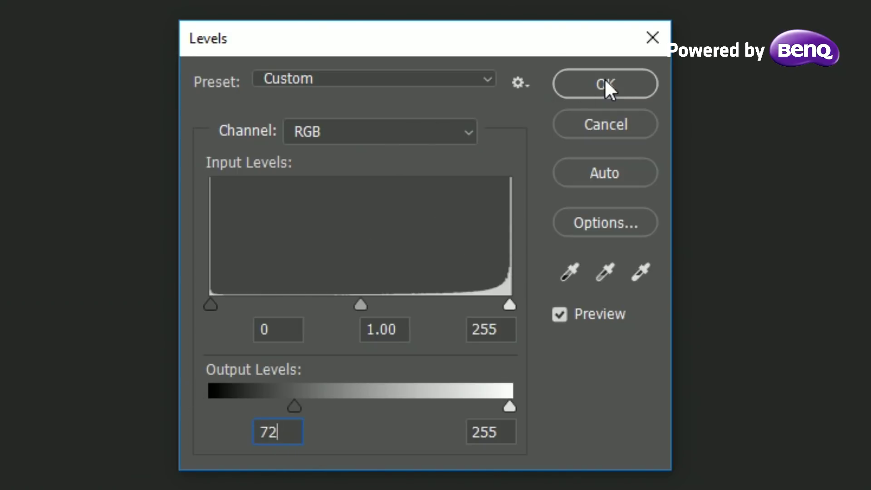
click(603, 83)
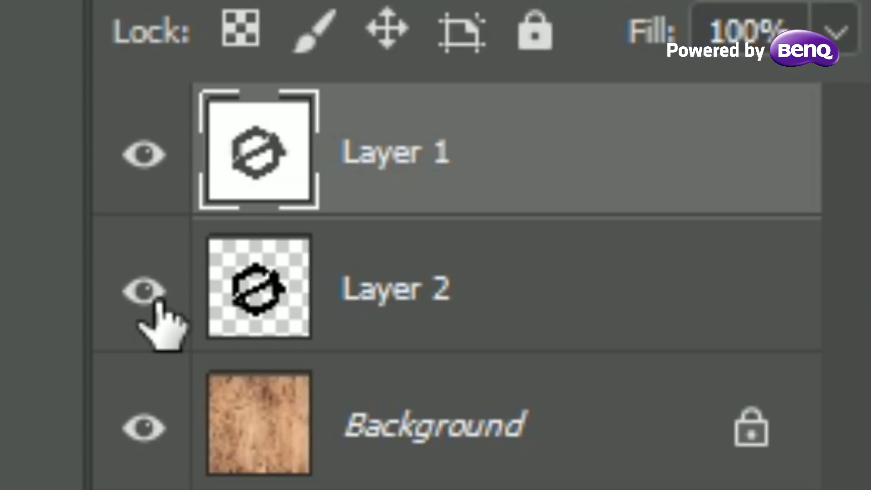
Hide Layer 2, set Layer 1 to Color Burn at 77% opacity, and add a new layer
click(156, 301)
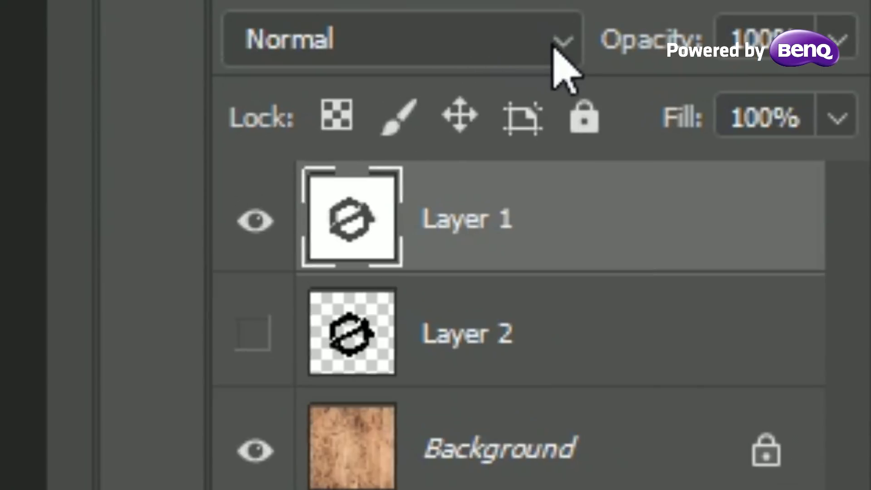
click(587, 64)
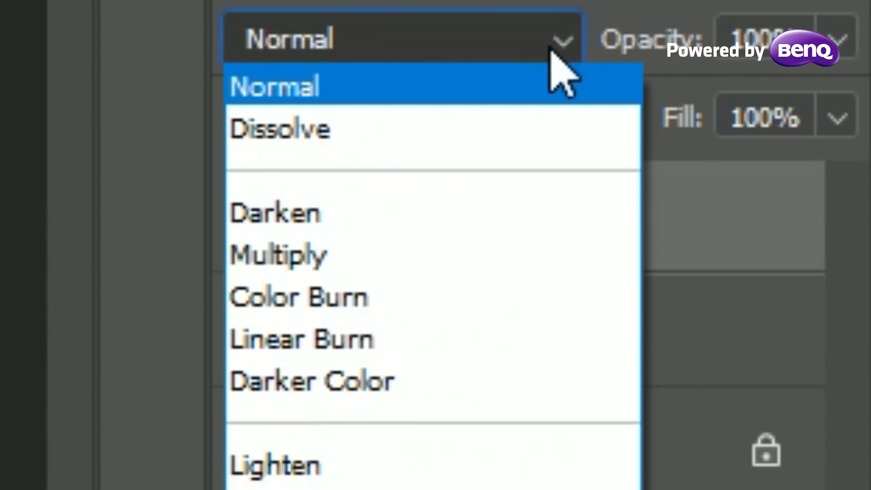
click(417, 297)
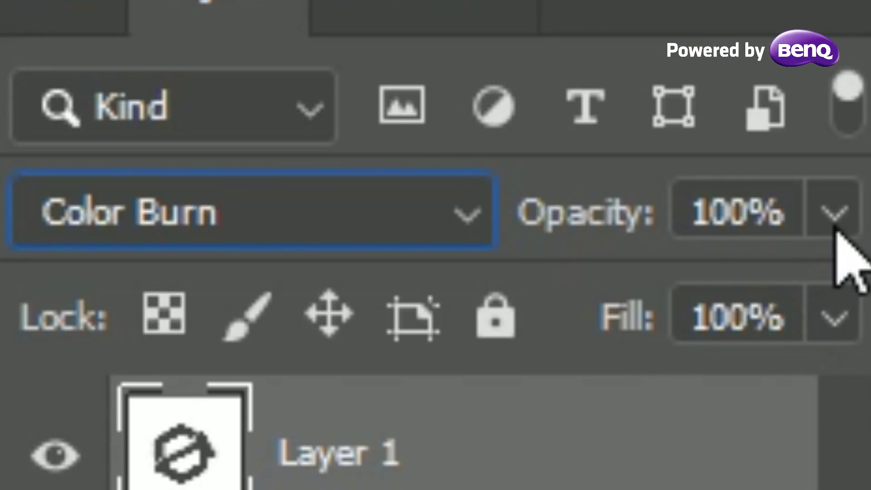
click(834, 227)
drag(832, 294, 688, 345)
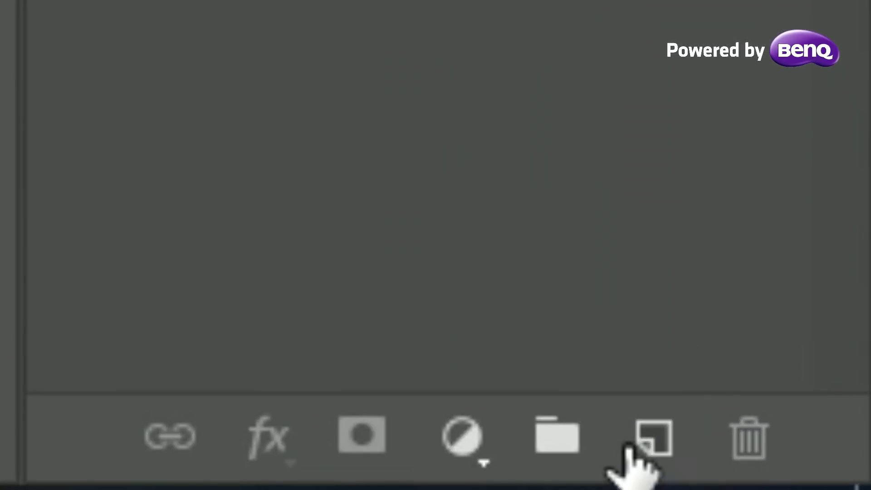
click(653, 449)
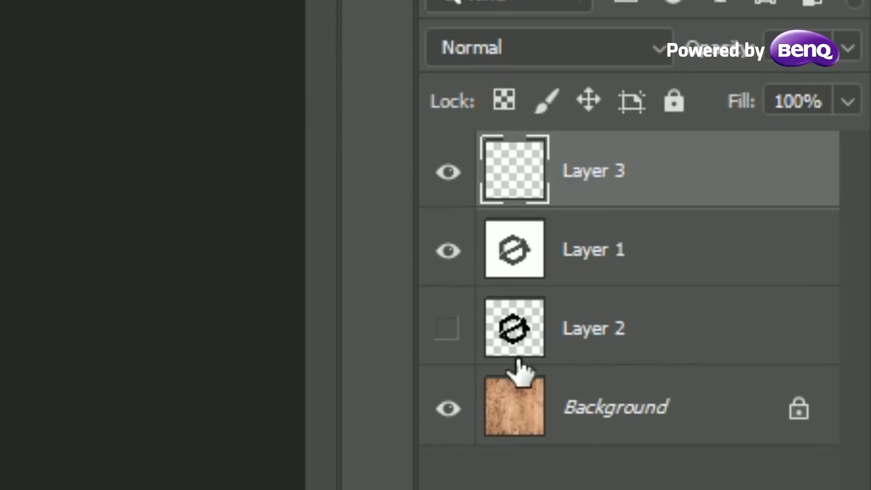
Load Layer 2's logo shape as a selection and feather it by 2 pixels
drag(519, 367, 517, 335)
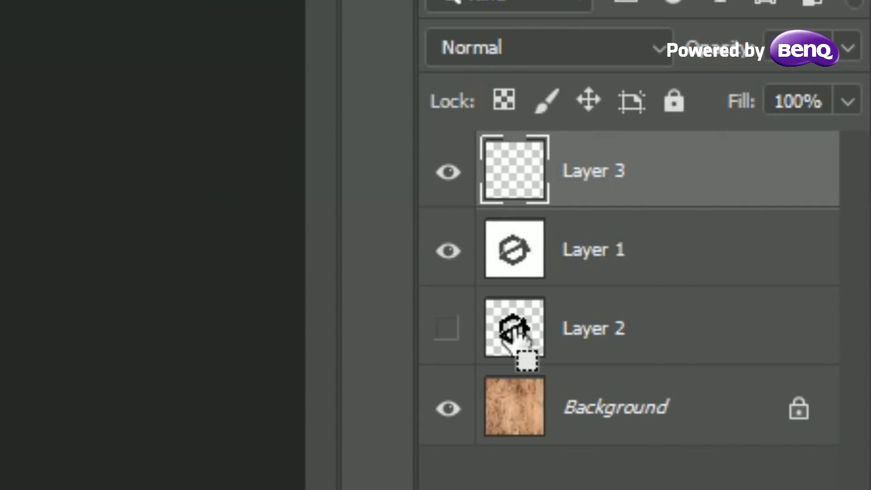
ctrl+click(515, 331)
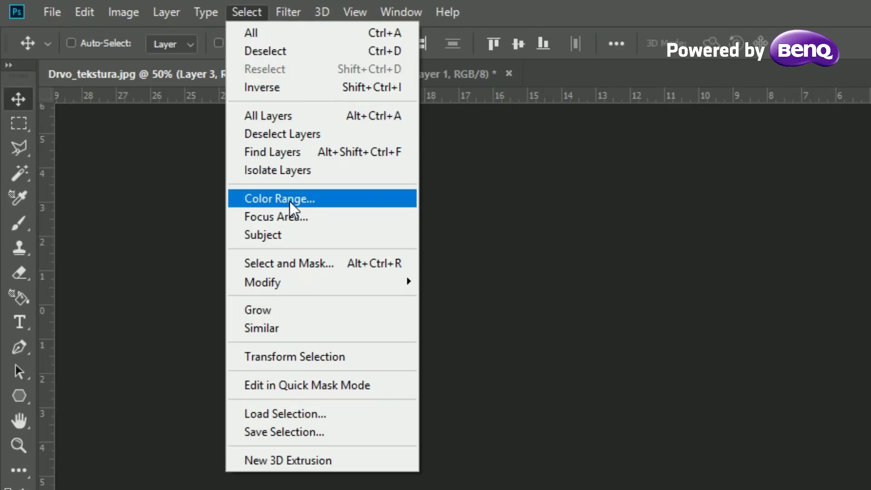
mouse_move(262, 282)
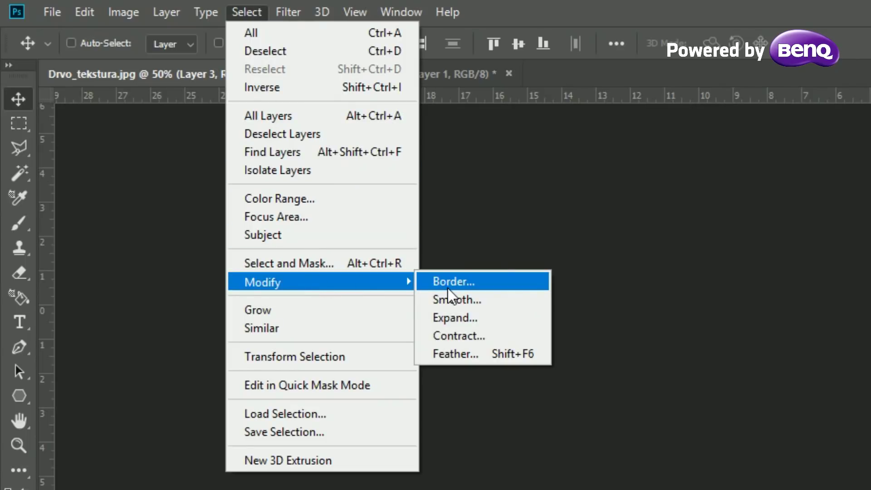
click(470, 355)
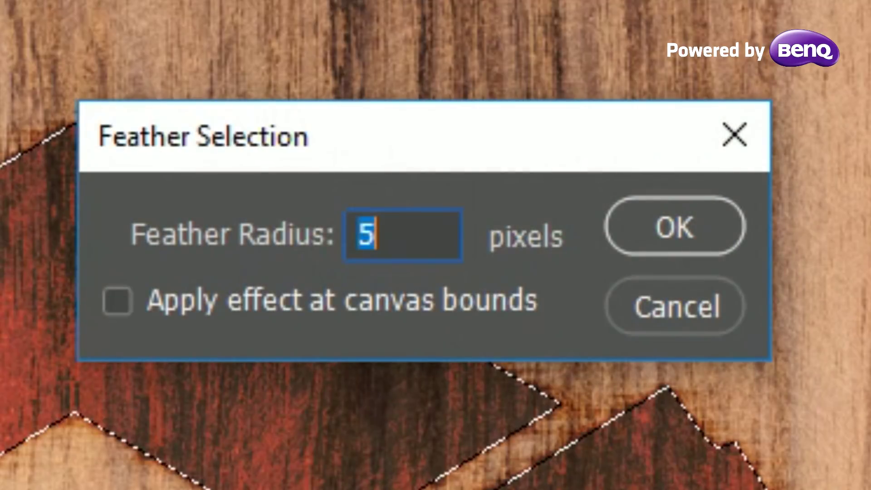
text(2)
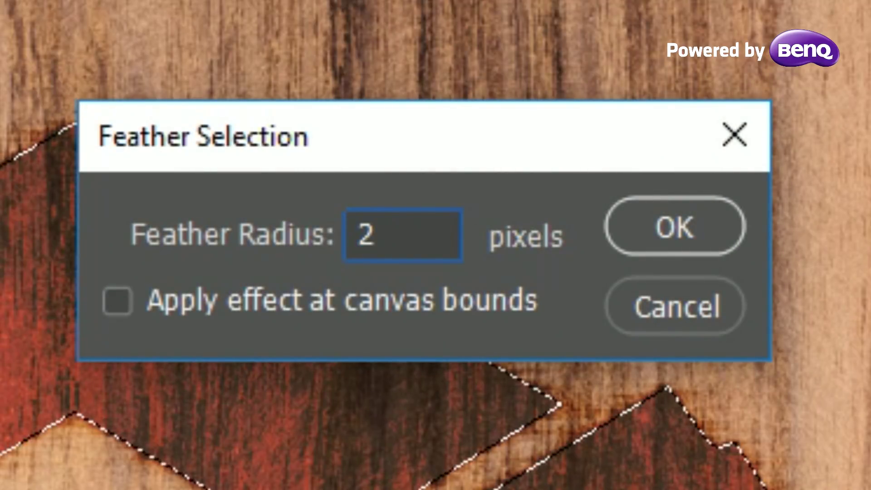
click(694, 220)
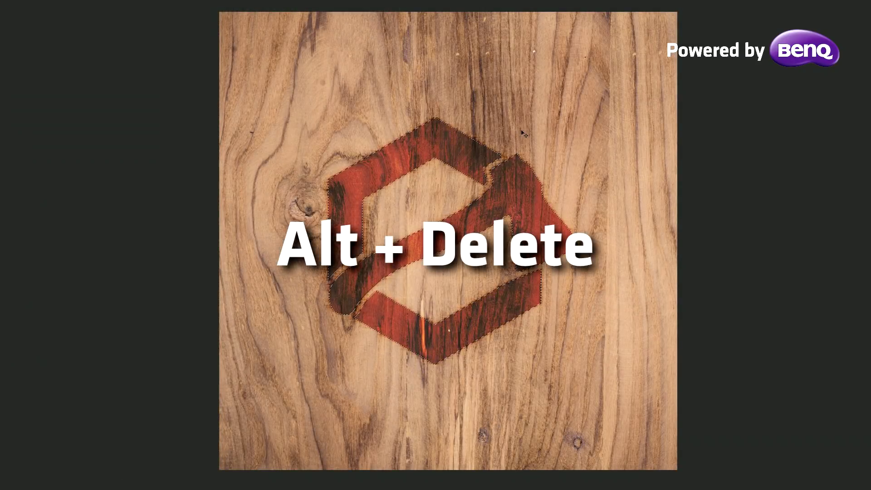
Fill the feathered selection with black, deselect, and lower Layer 3's Fill to 80%
key(alt+Delete)
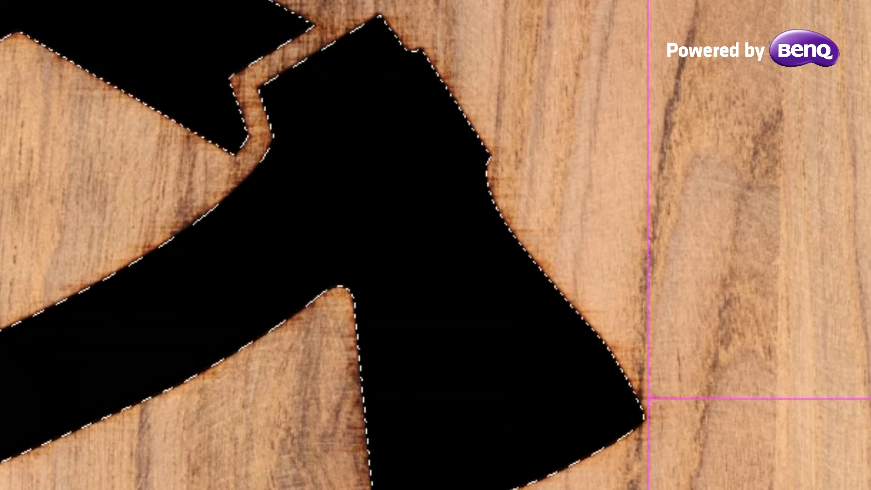
key(ctrl+d)
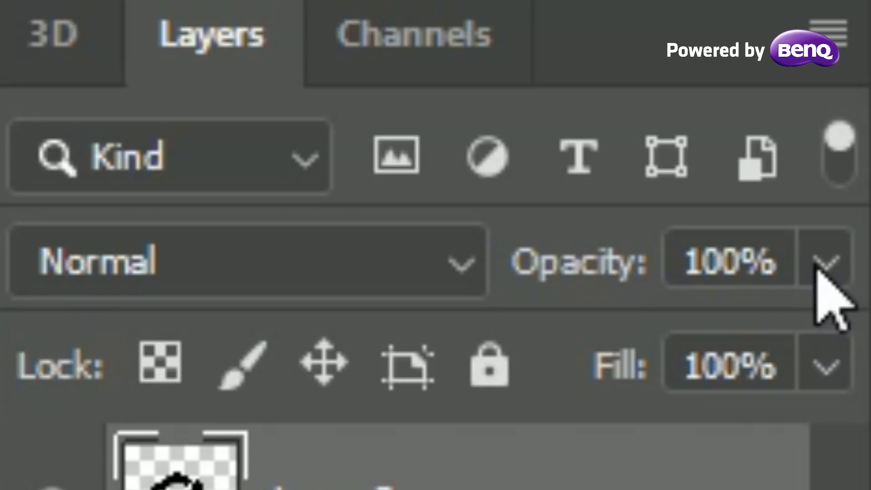
click(831, 368)
mouse_move(837, 454)
mouse_down()
mouse_move(749, 481)
mouse_move(649, 487)
mouse_up()
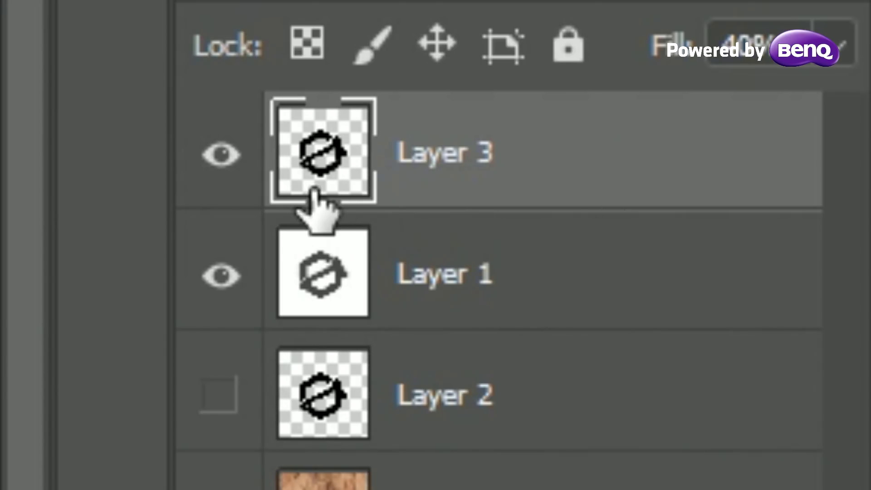
Give Layer 3 an Outer Bevel, size 20, with a Linear Burn 22% shadow
double_click(312, 190)
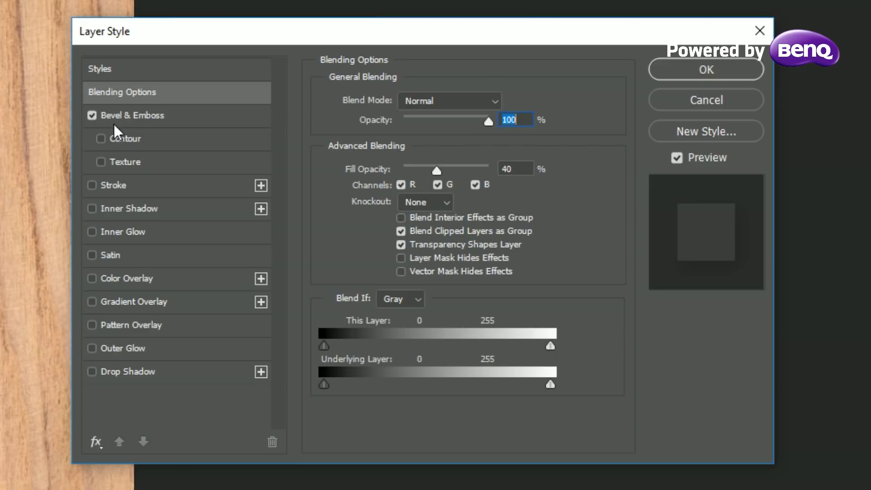
click(154, 119)
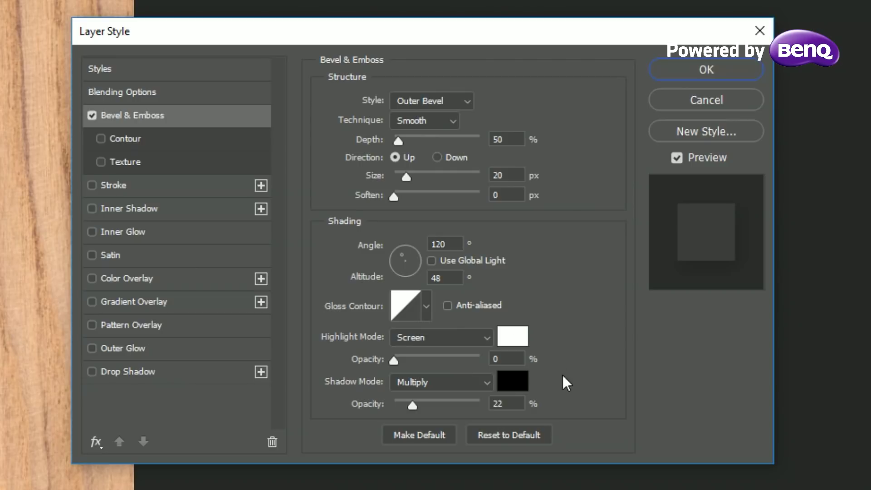
click(476, 383)
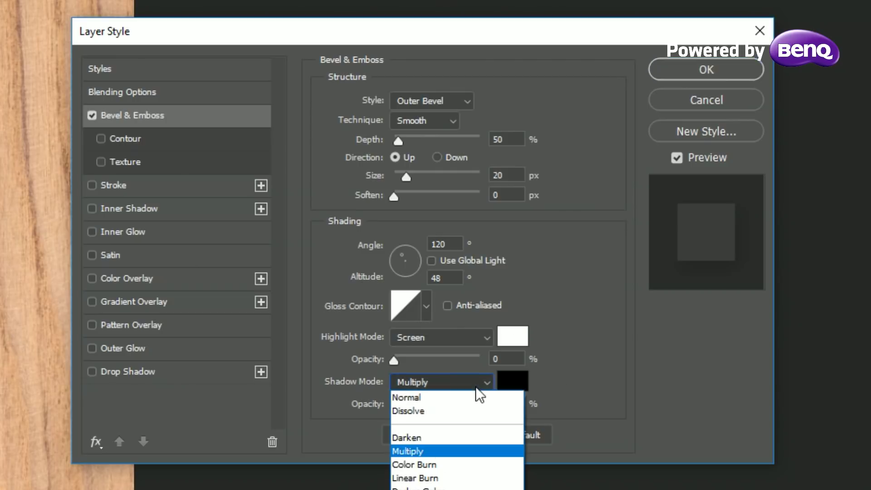
click(462, 478)
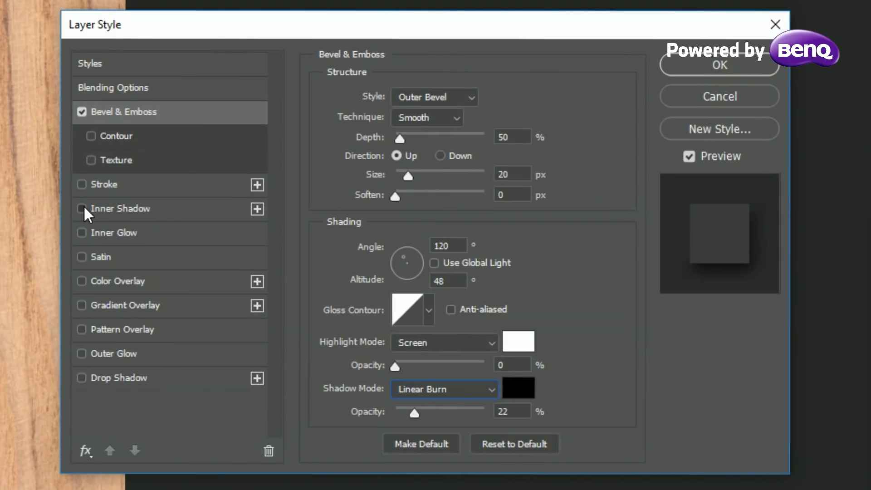
Add a Linear Burn inner shadow at 10%, size 50, and apply the layer style
click(81, 209)
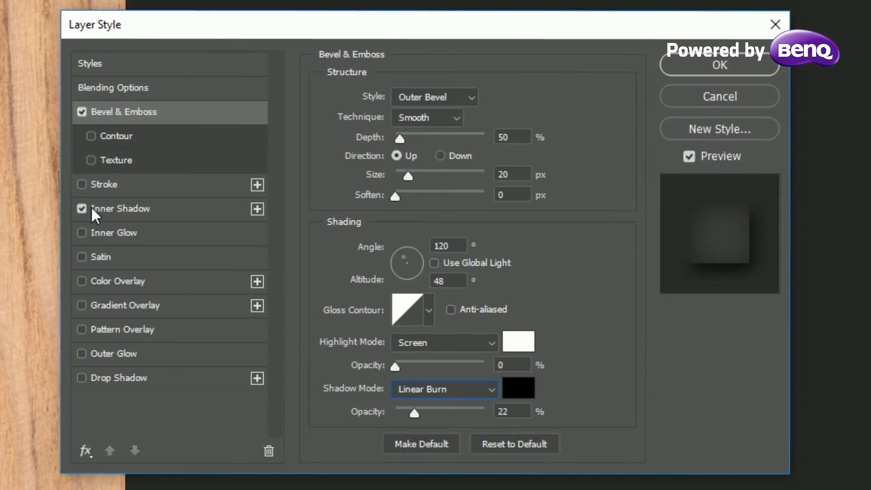
click(154, 213)
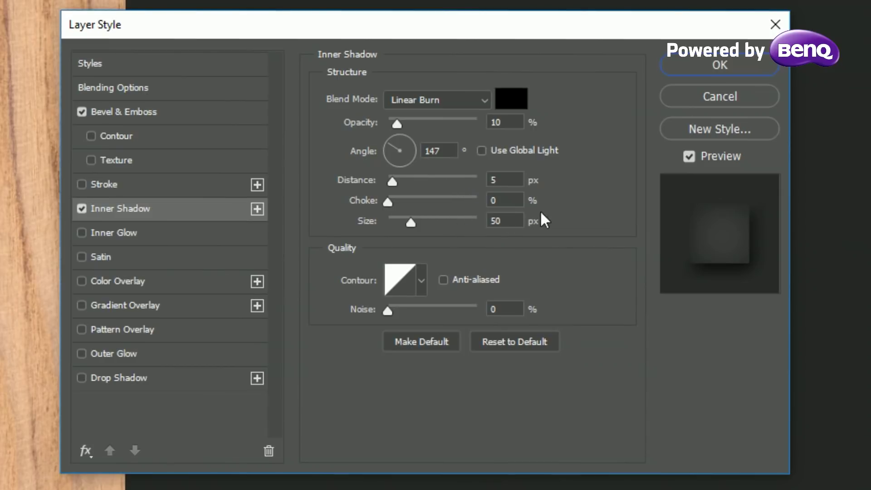
click(711, 70)
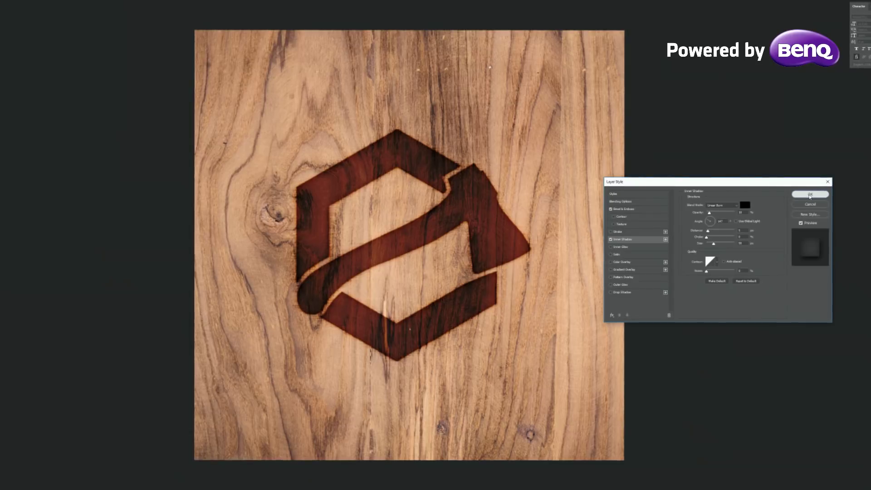